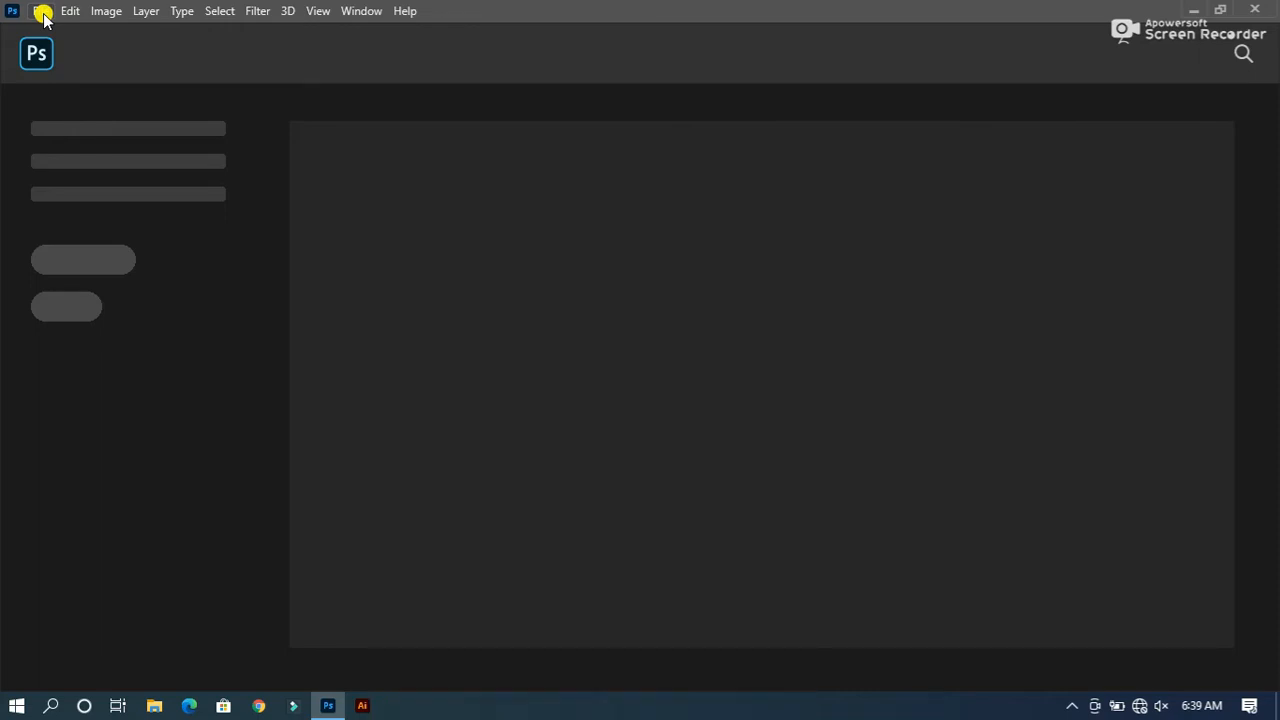
Open the portrait photo of the curly-haired man in a black T-shirt from the Downloads folder
click(35, 12)
click(55, 47)
scroll(243, 243, down, 10)
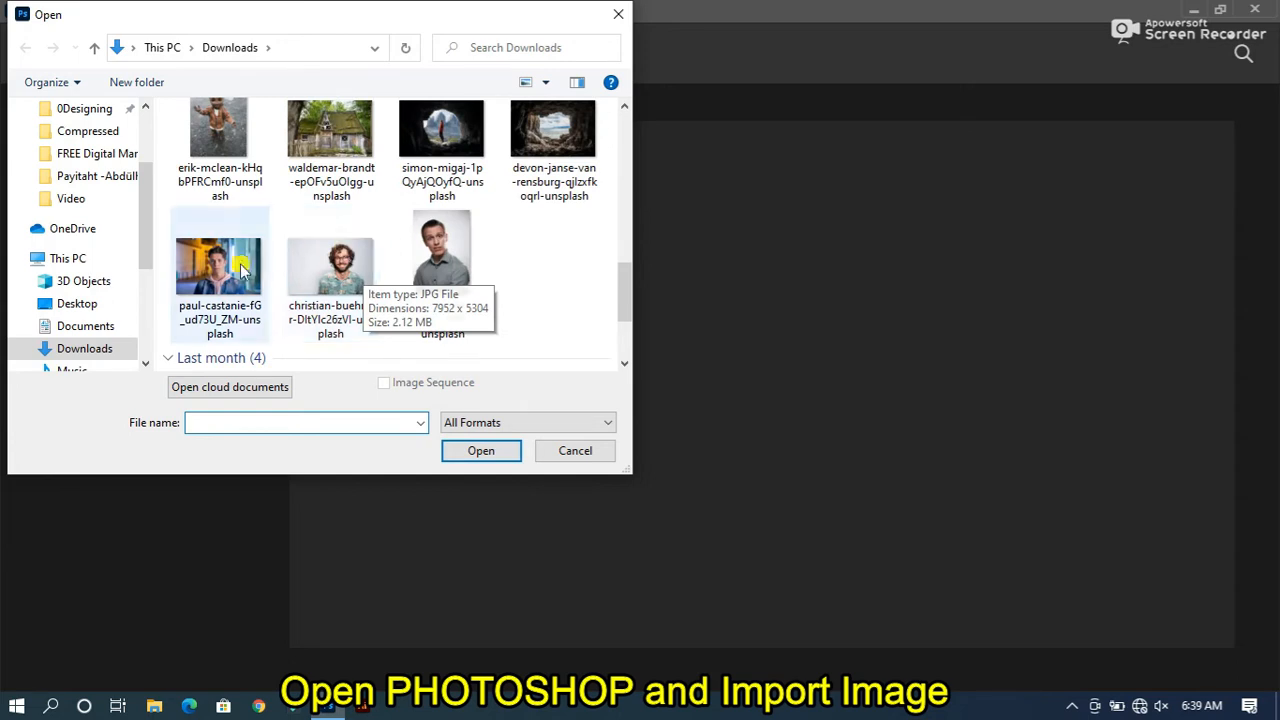
scroll(340, 275, down, 3)
click(448, 158)
click(476, 452)
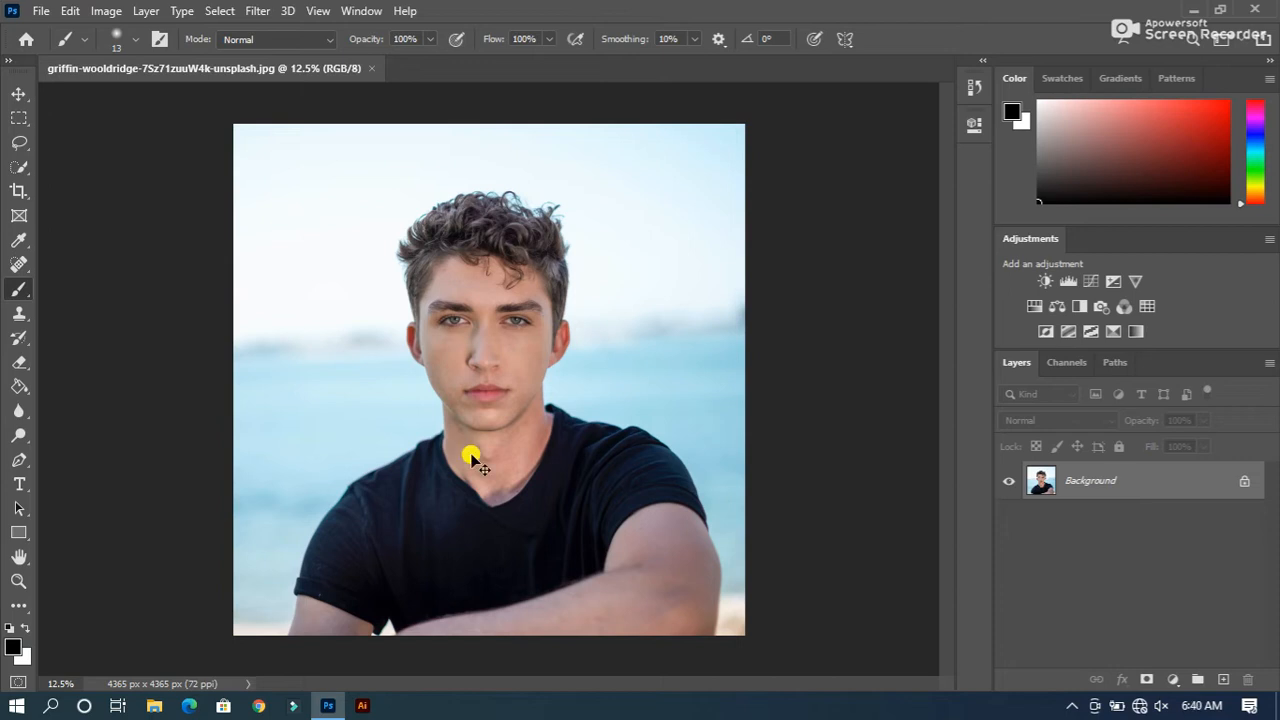
Duplicate the Background layer, then lasso the area around the lower nose, mouth and chin and copy it to its own layer
key(ctrl+plus)
key(ctrl+j)
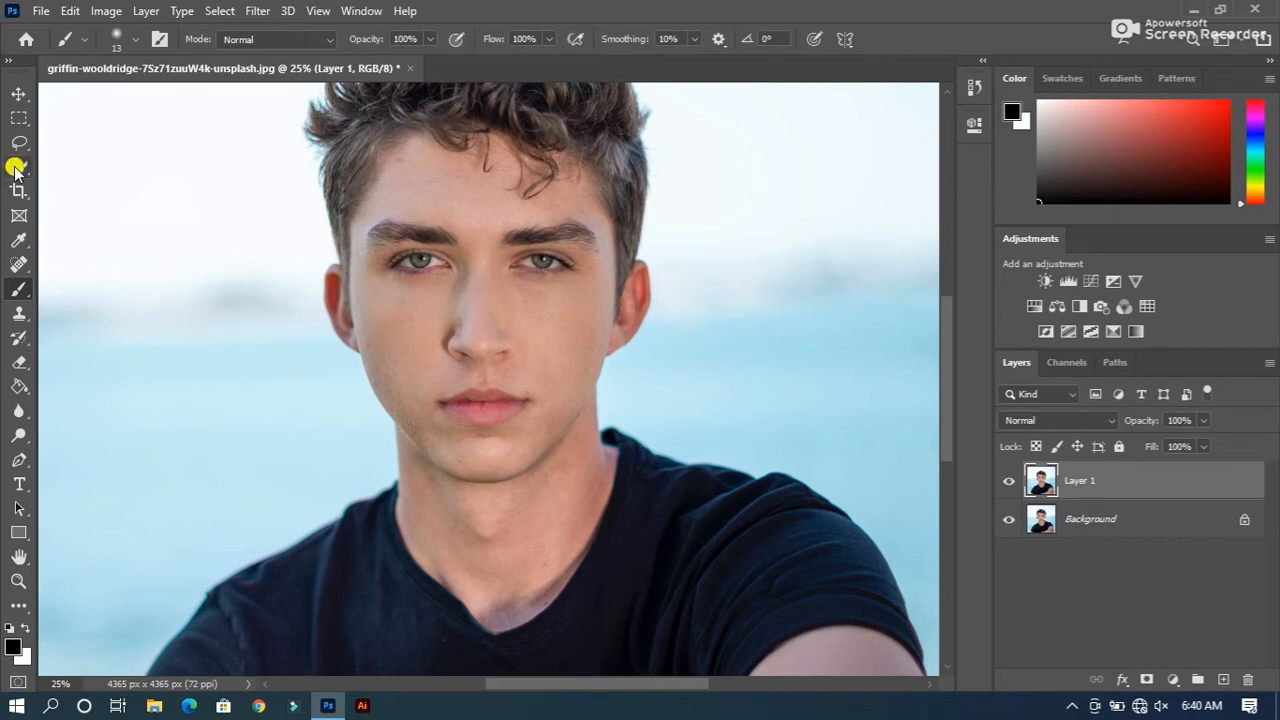
drag(16, 141, 62, 150)
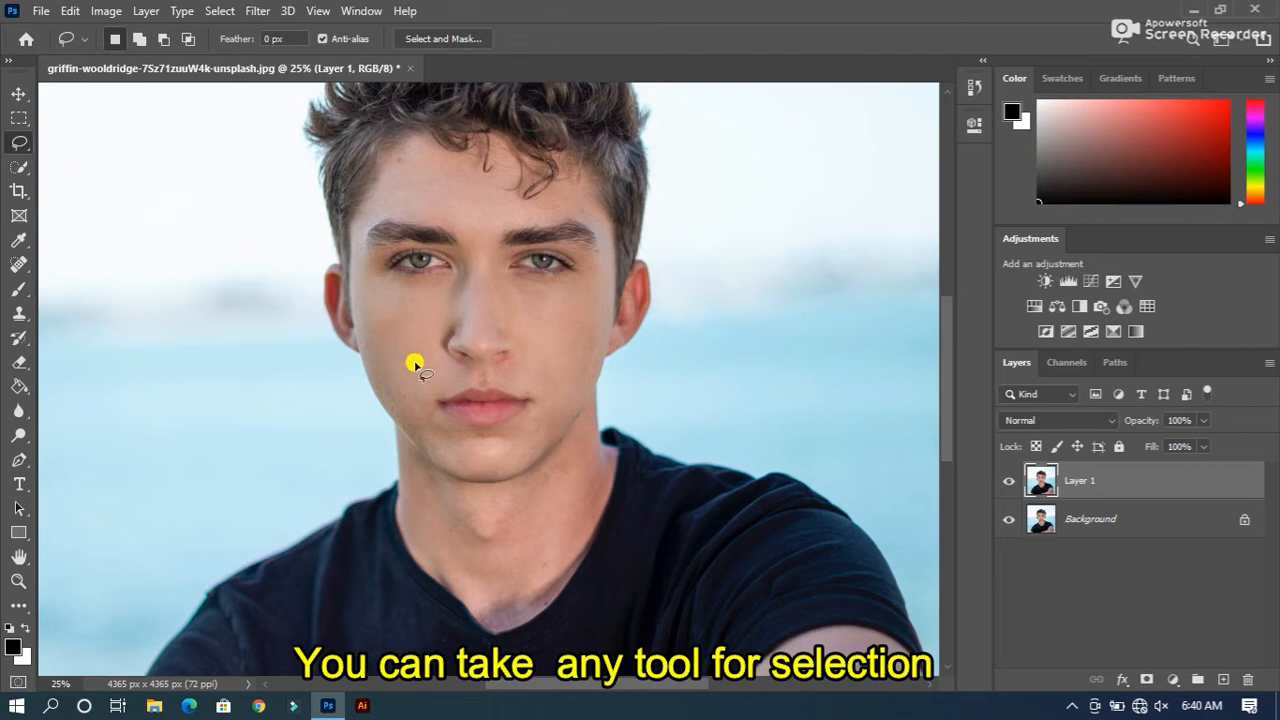
mouse_move(404, 351)
mouse_down()
mouse_move(506, 322)
mouse_move(555, 345)
mouse_move(572, 421)
mouse_move(550, 468)
mouse_move(436, 480)
mouse_move(398, 435)
mouse_move(381, 378)
mouse_move(409, 349)
mouse_up()
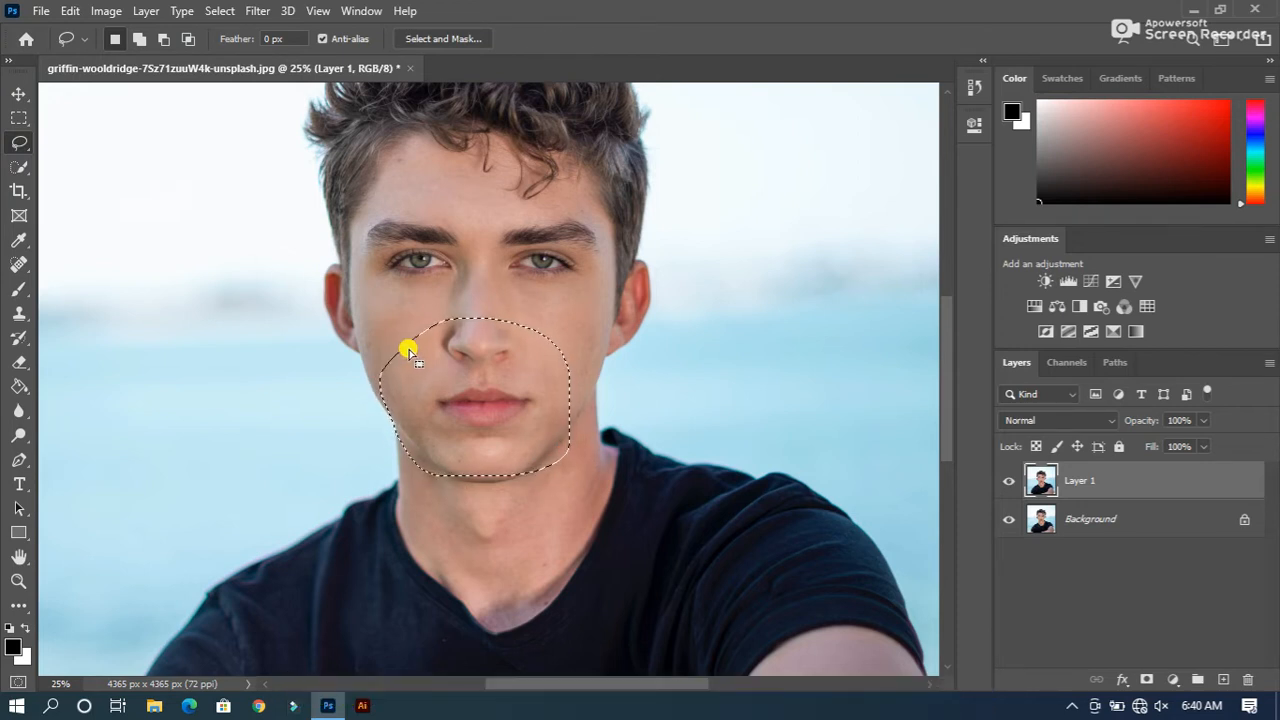
key(ctrl+j)
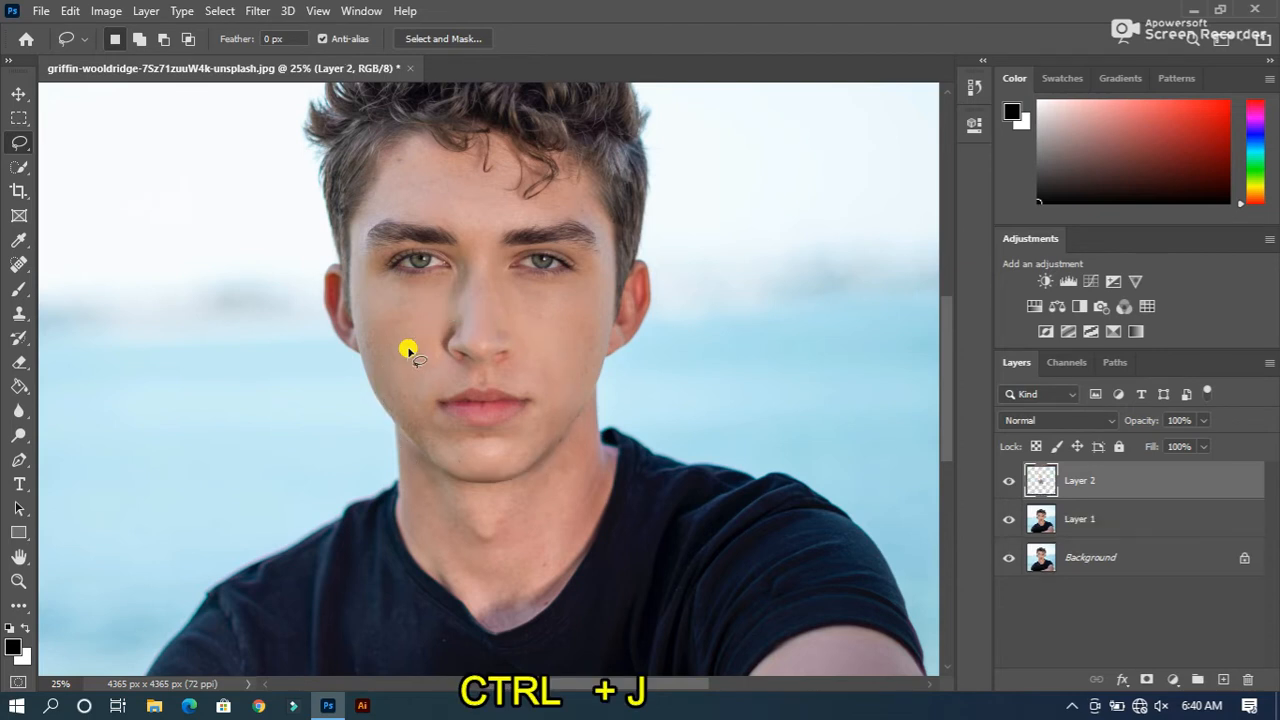
Check the copied mouth area on its own by temporarily hiding Background and Layer 1
click(1007, 557)
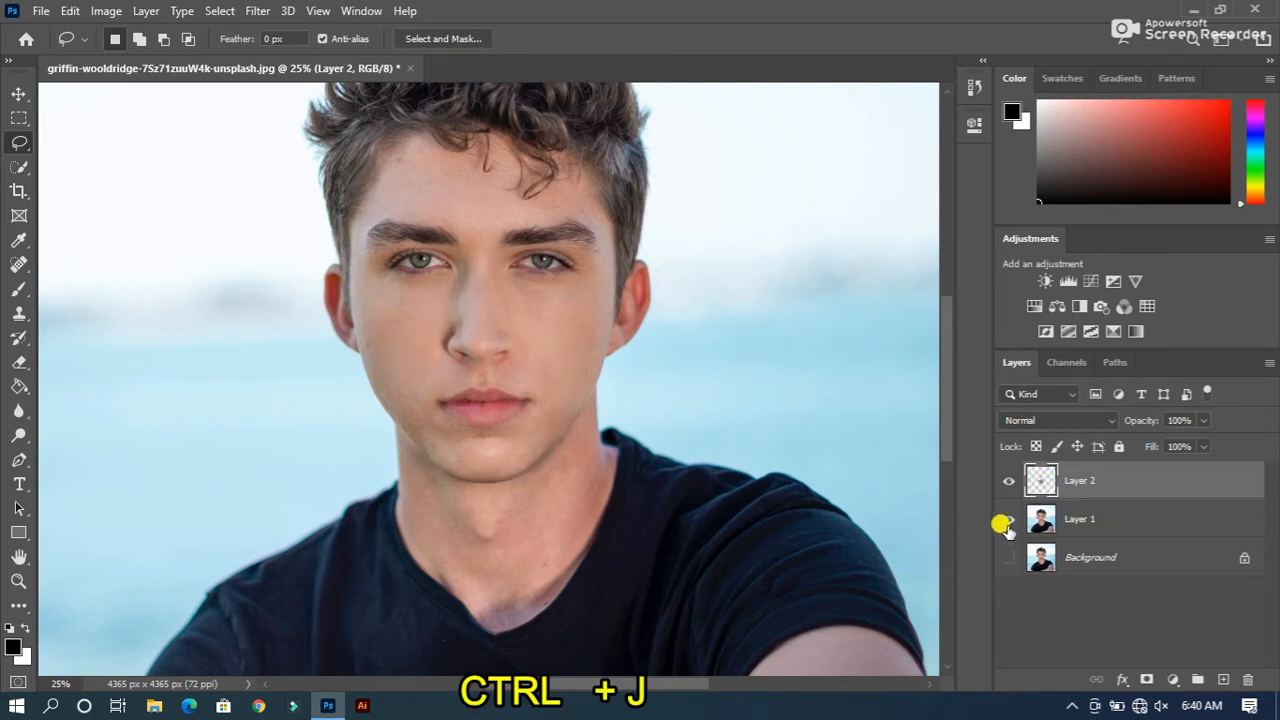
click(1001, 519)
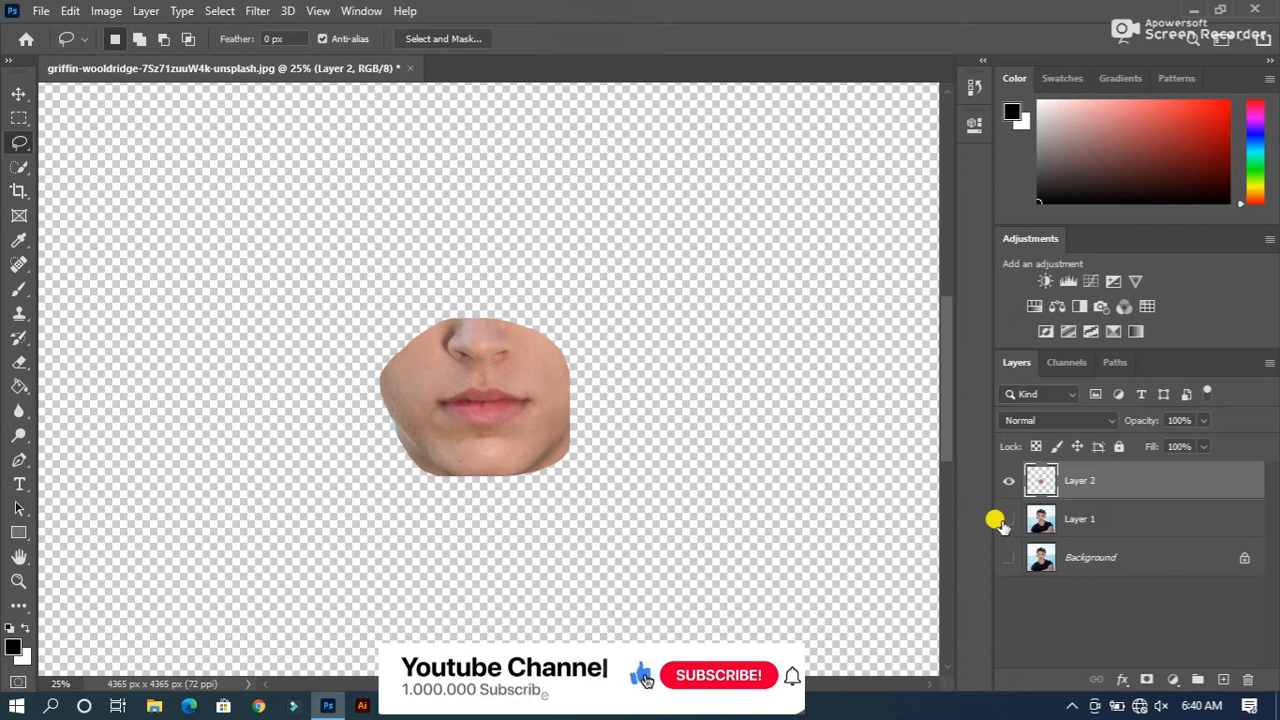
click(1003, 519)
click(1008, 556)
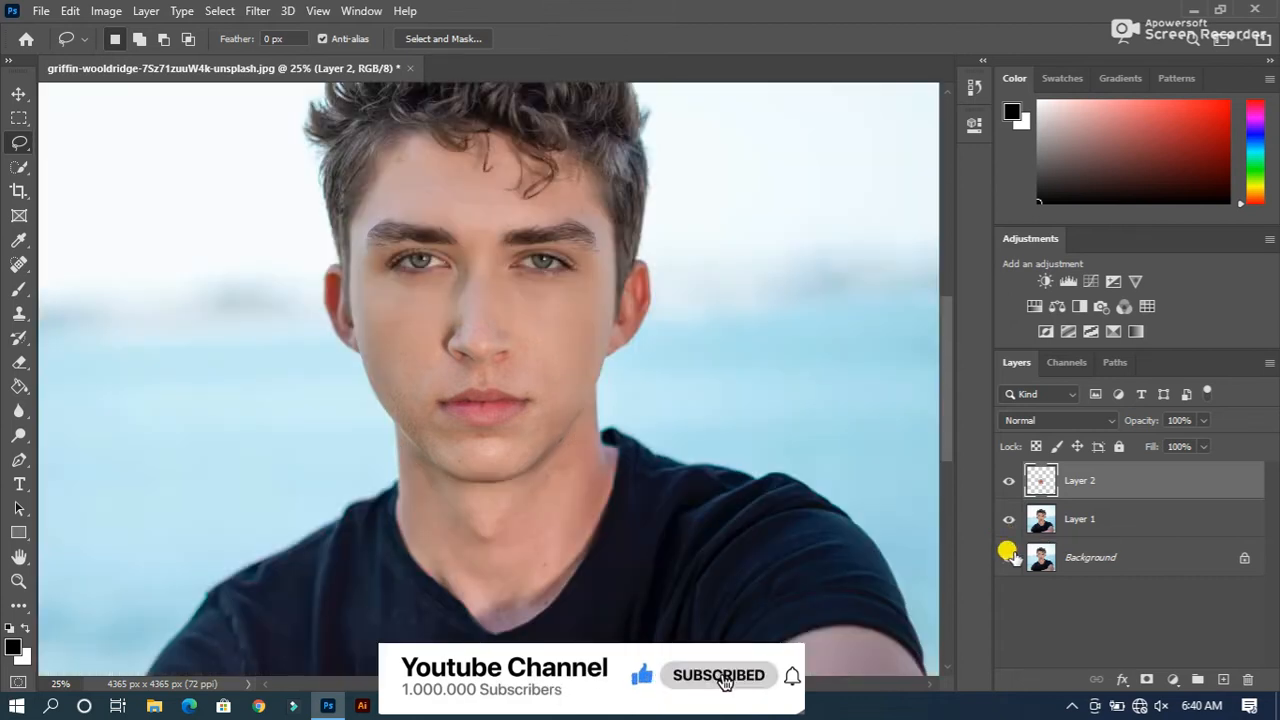
Start Puppet Warp on Layer 2 with the mesh hidden and place four pins along the lip line, including both mouth corners
click(72, 11)
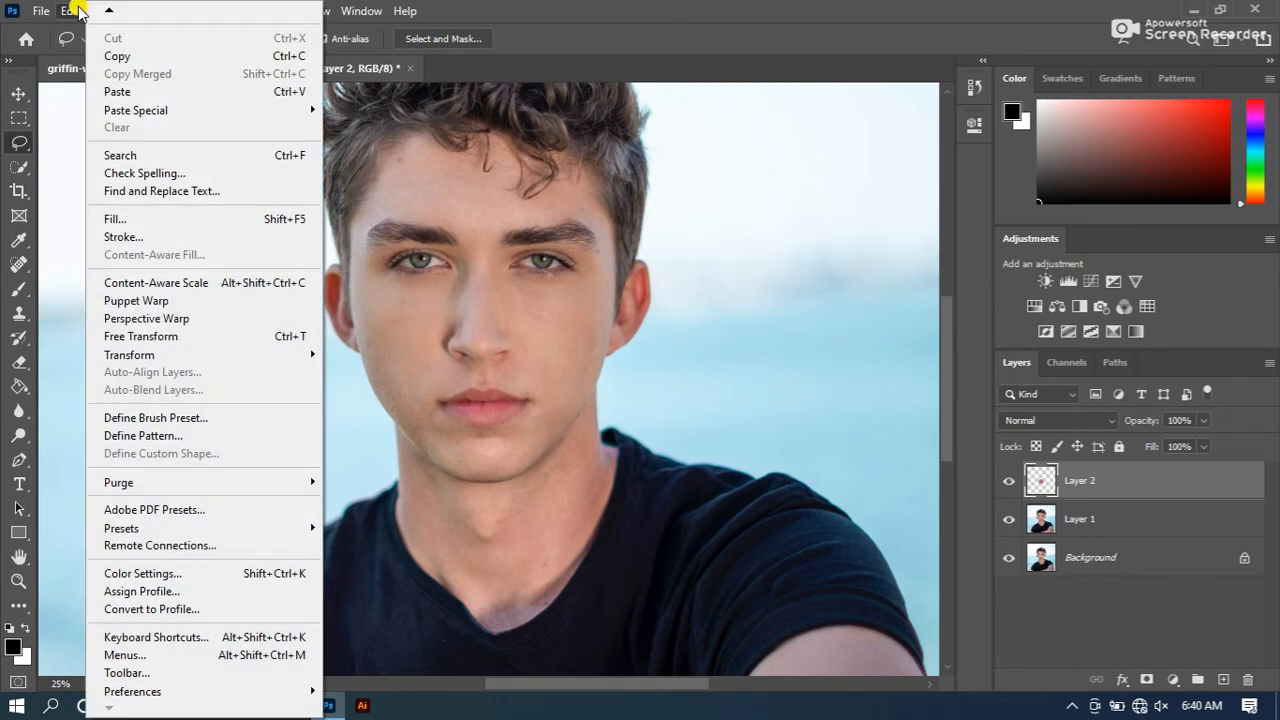
click(160, 301)
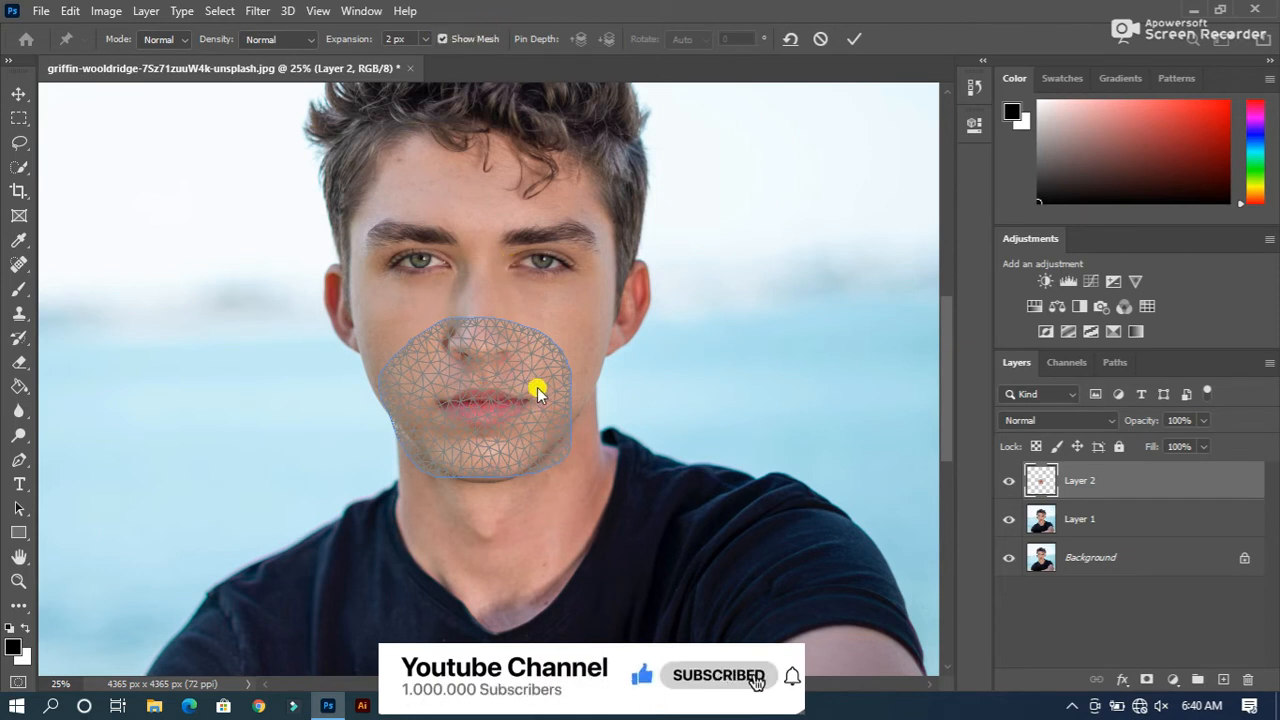
click(441, 40)
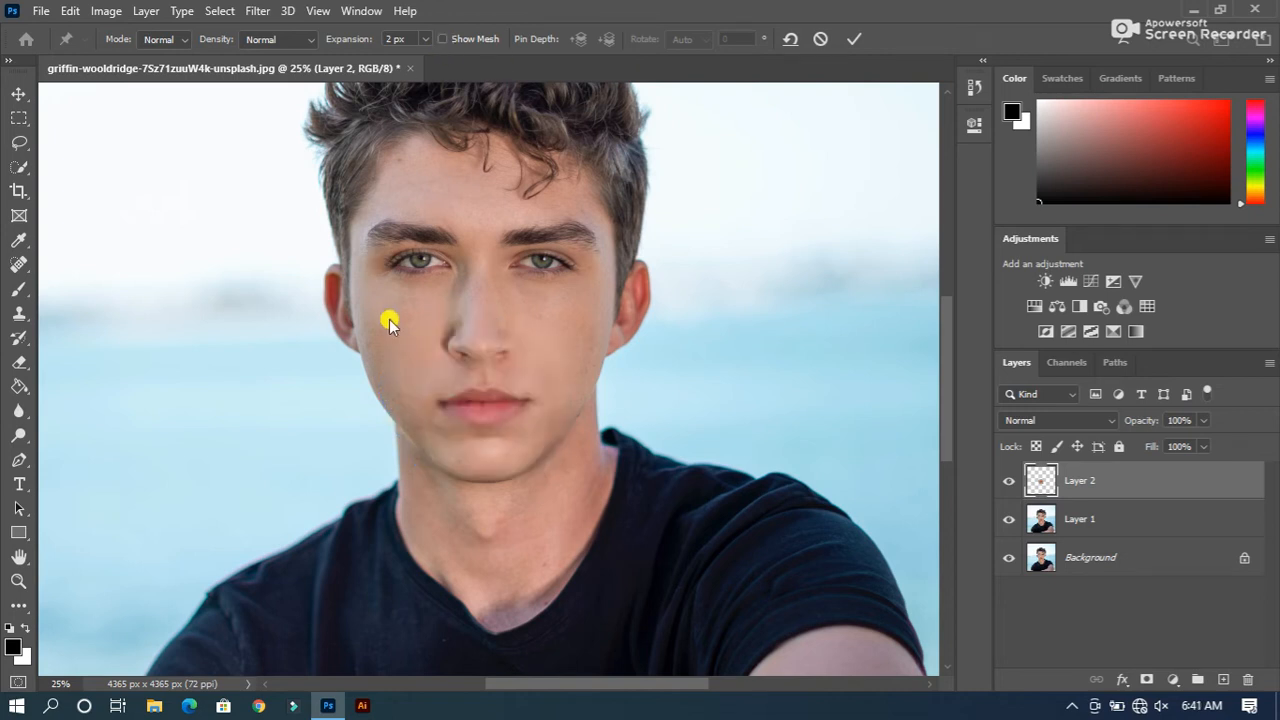
click(447, 395)
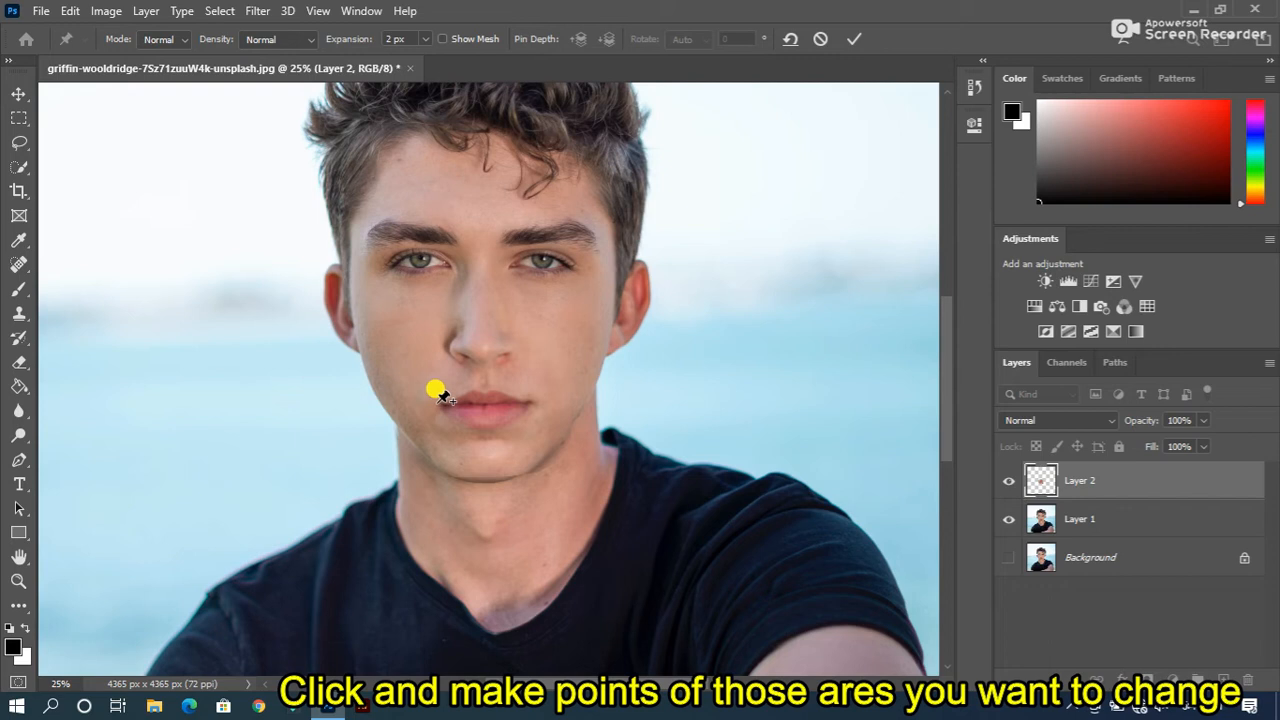
click(437, 401)
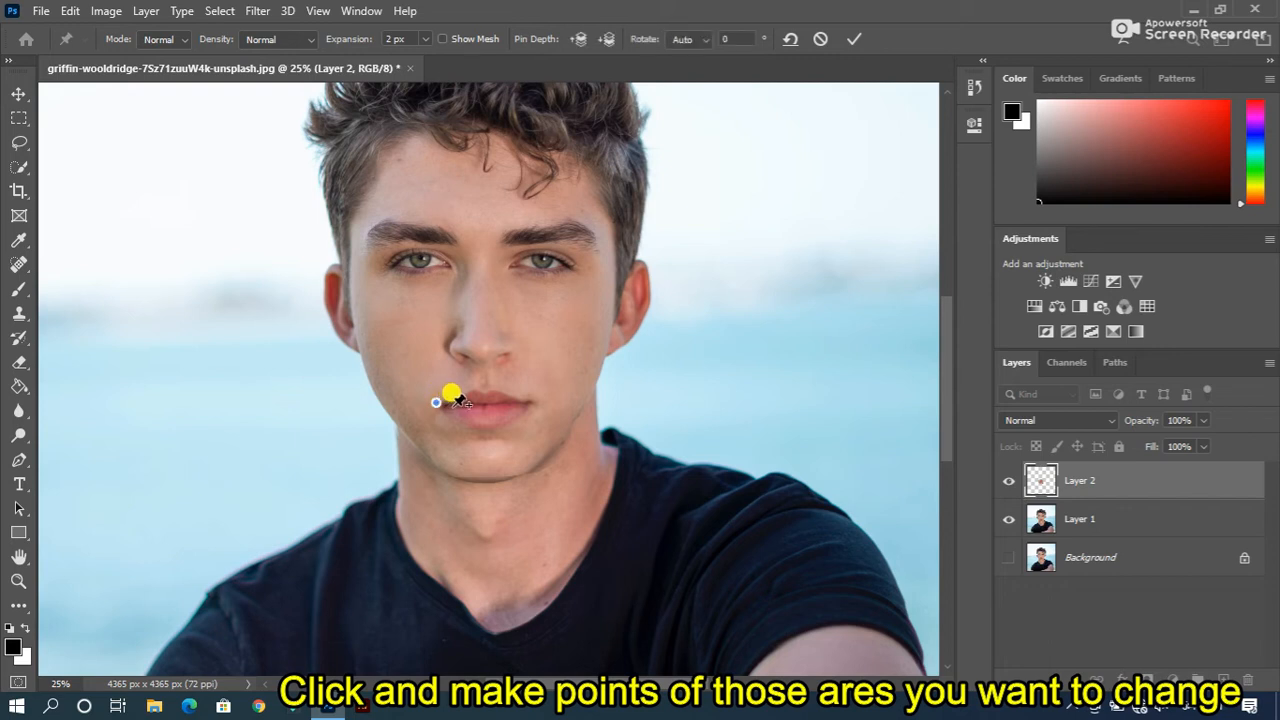
click(475, 402)
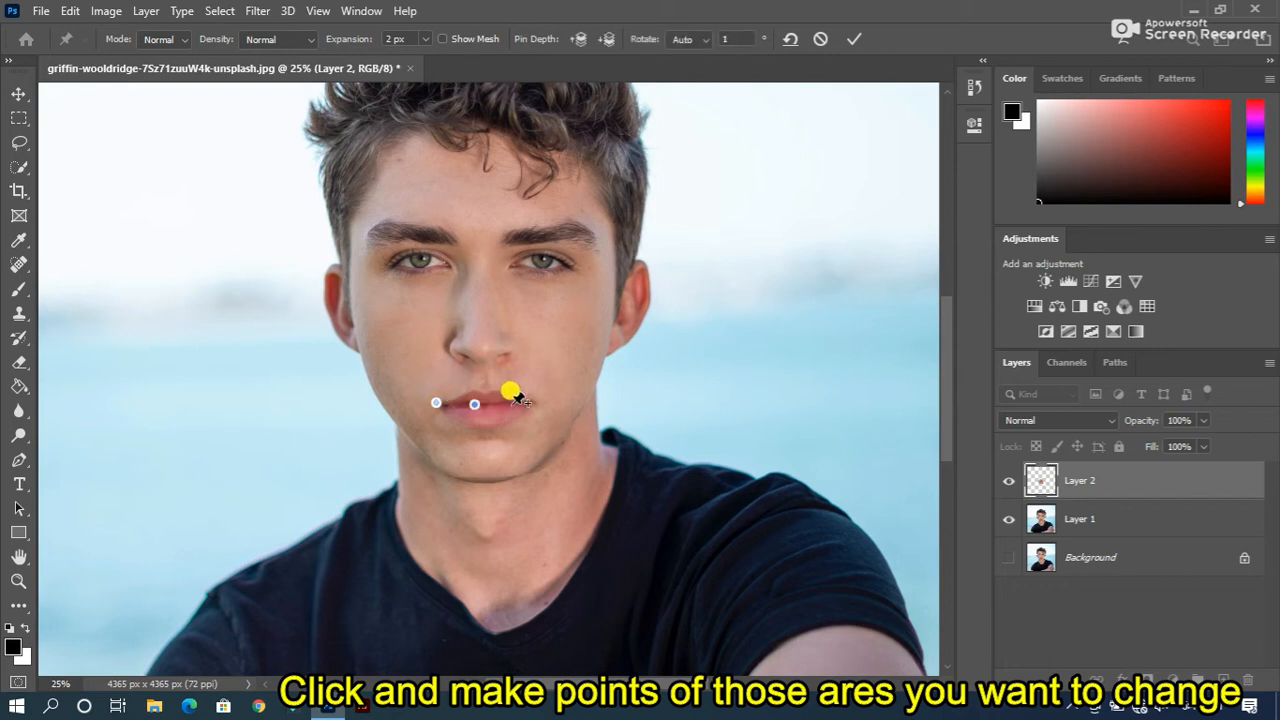
click(508, 403)
click(536, 398)
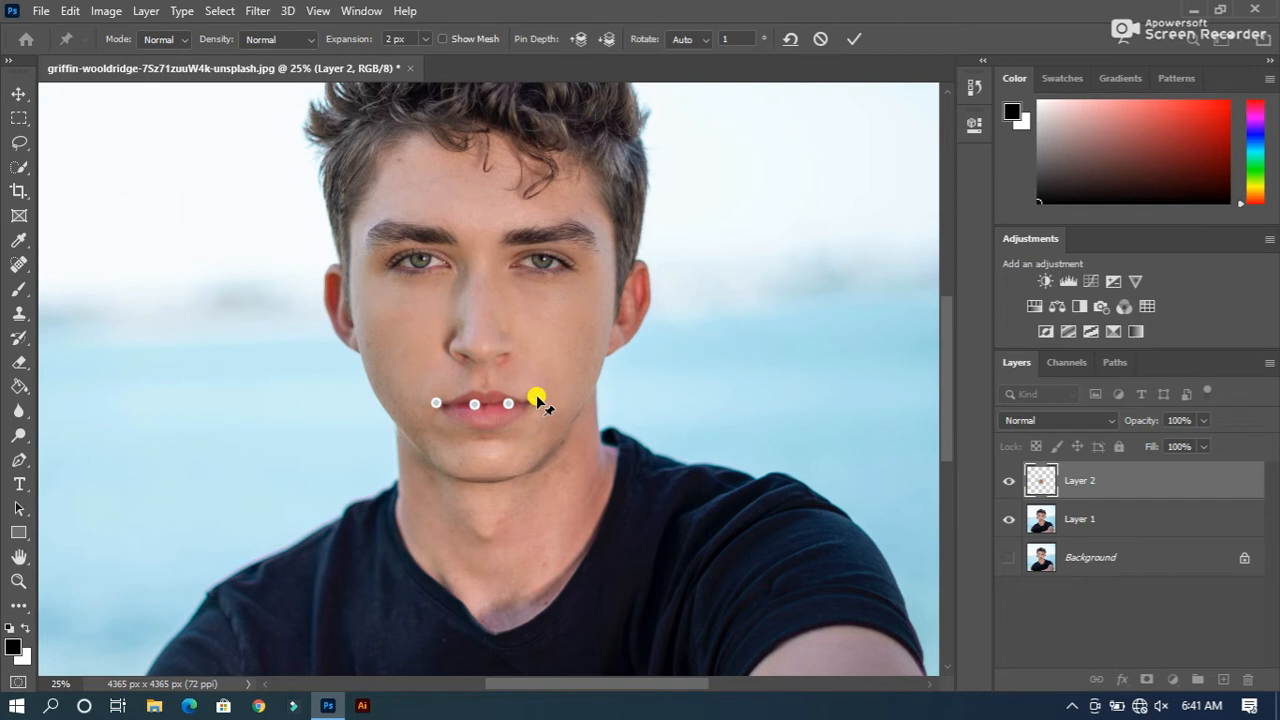
Pull the two mouth-corner pins slightly outward and upward to shape the lips into a subtle smile
drag(536, 398, 555, 384)
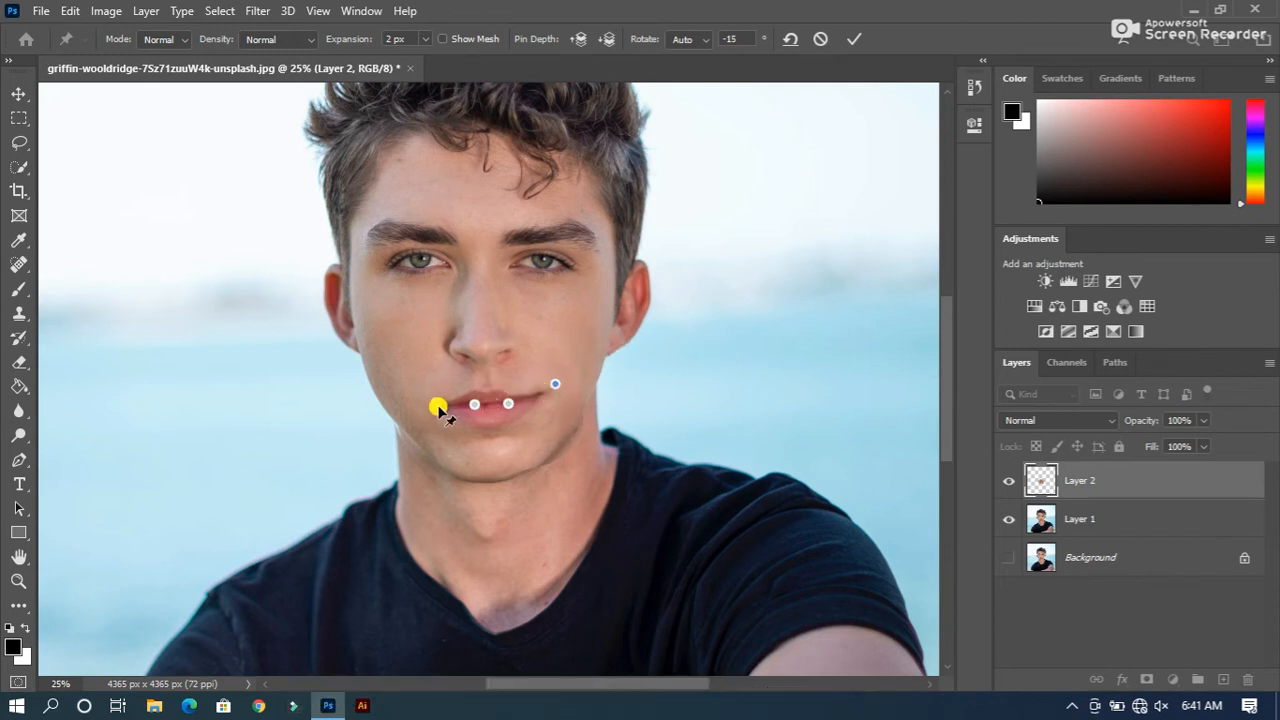
drag(436, 404, 428, 394)
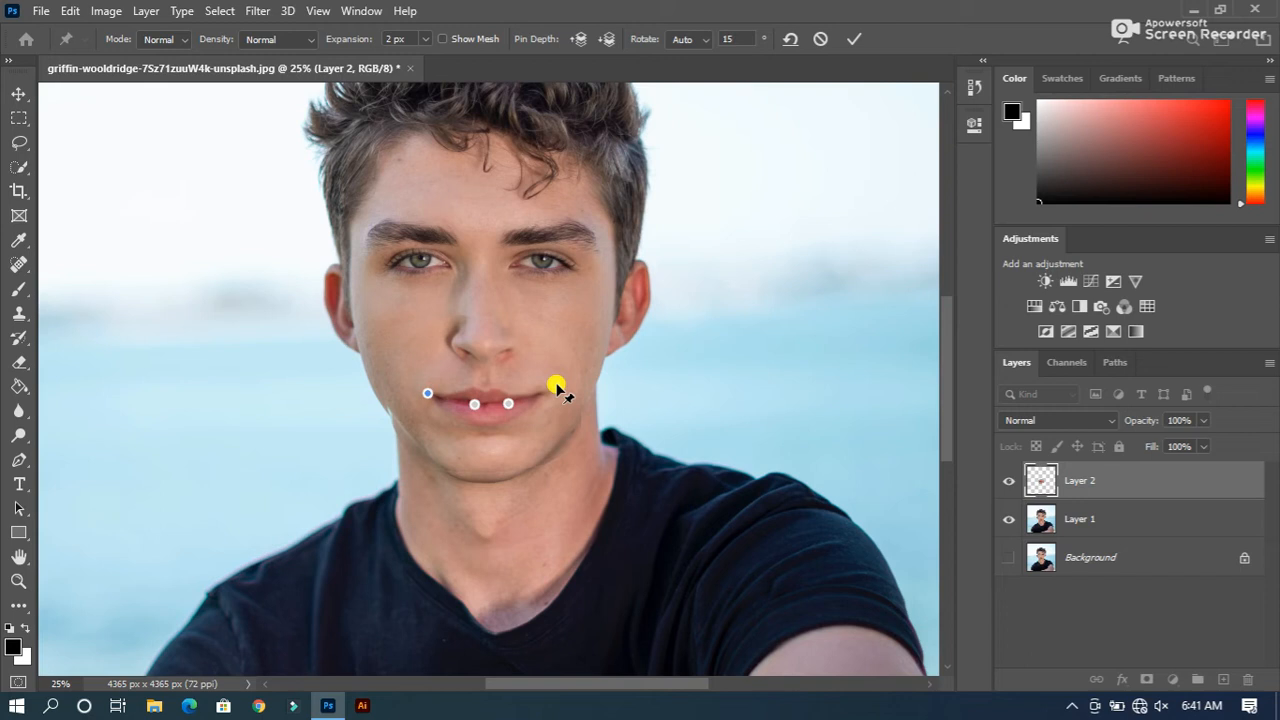
drag(556, 388, 553, 387)
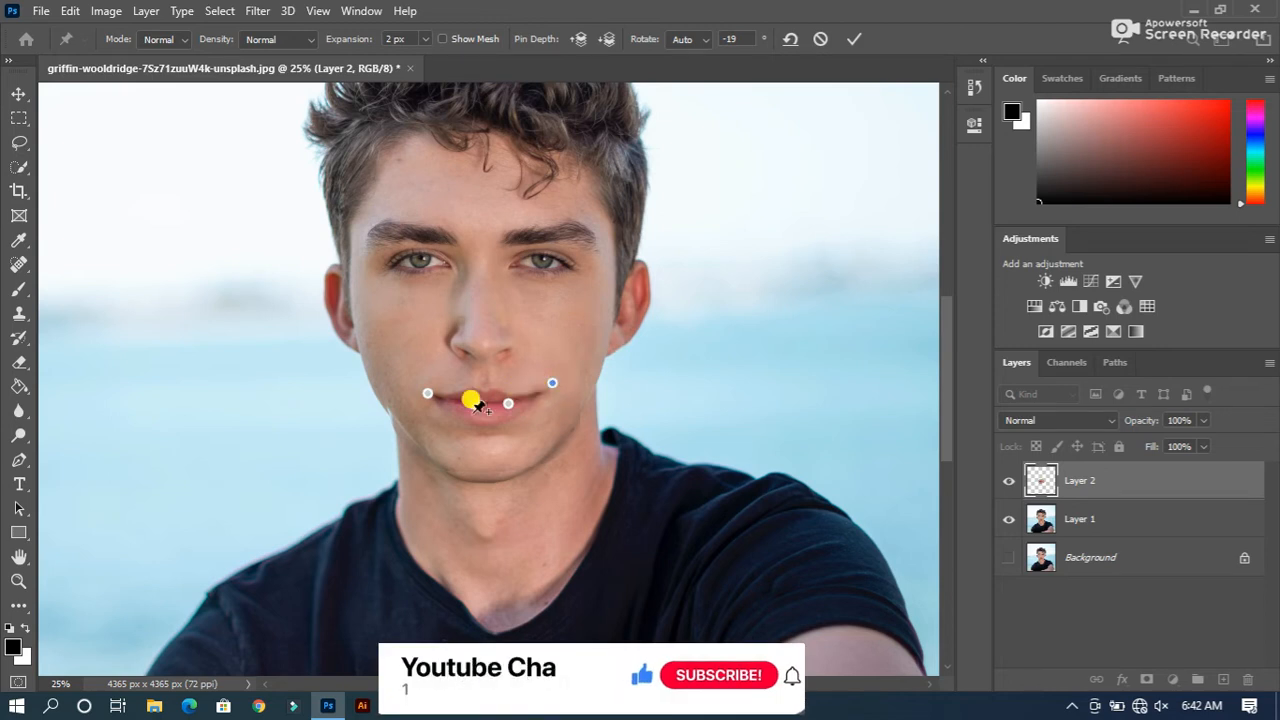
drag(429, 397, 428, 392)
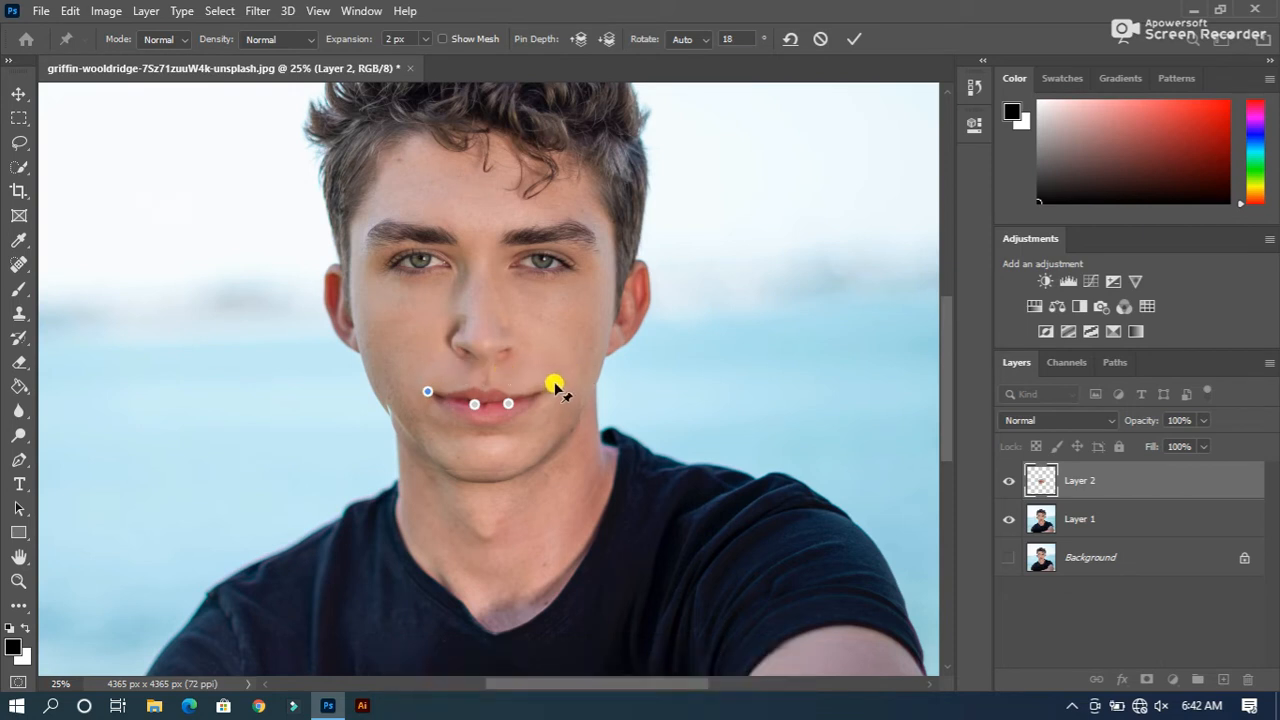
drag(550, 383, 549, 384)
Rotate the pin at the right mouth corner to -14 degrees, apply the warp and compare it with the original mouth
key(alt)
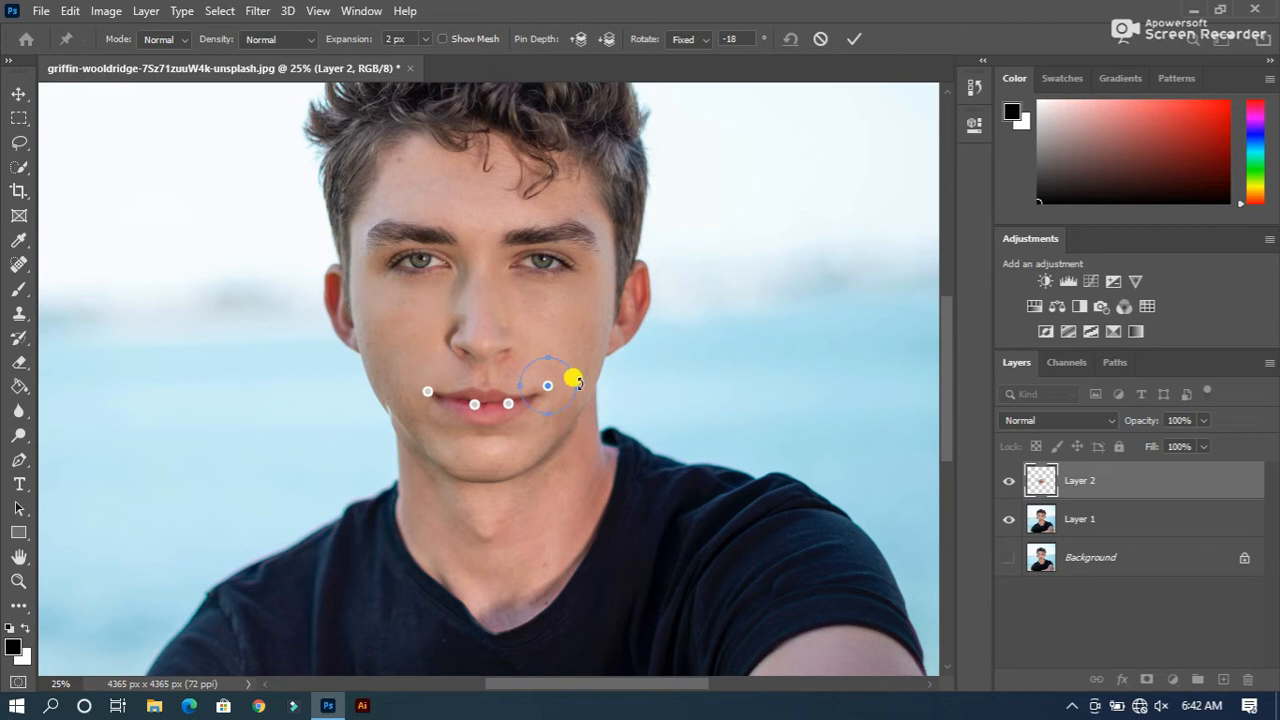
mouse_move(583, 376)
mouse_down()
mouse_move(569, 423)
mouse_move(582, 380)
mouse_up()
click(856, 40)
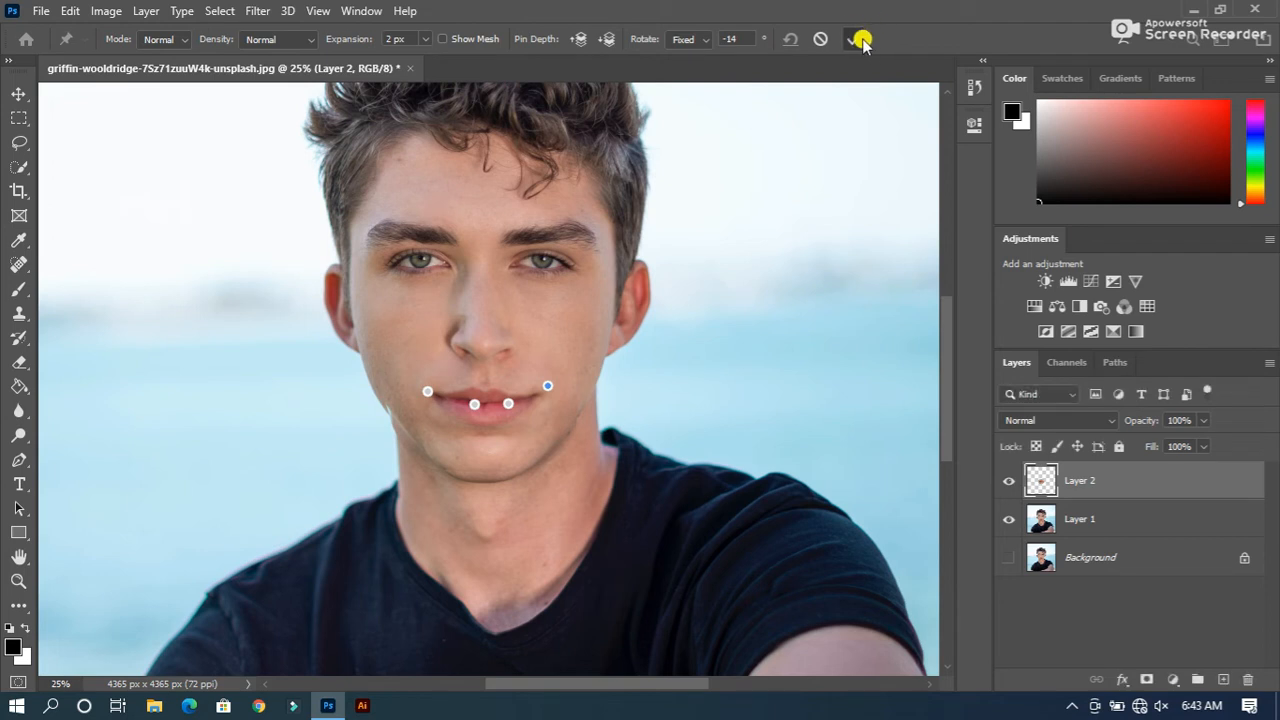
click(1008, 481)
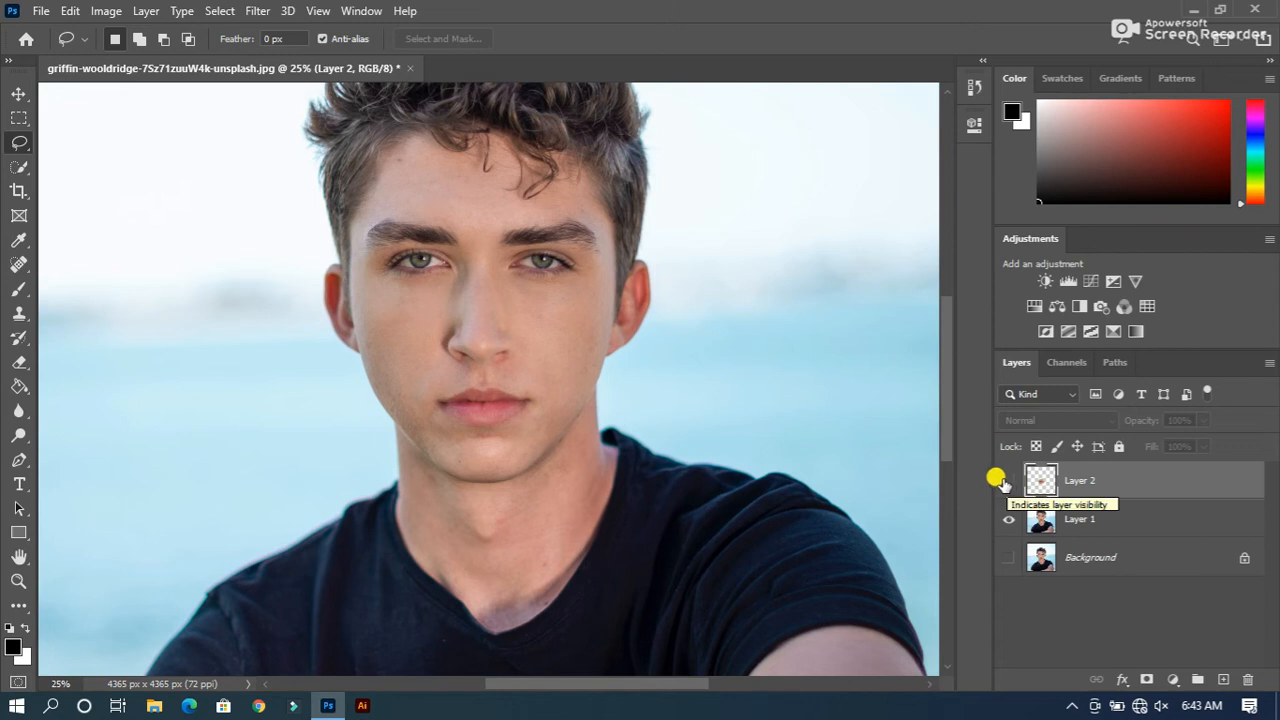
click(1007, 481)
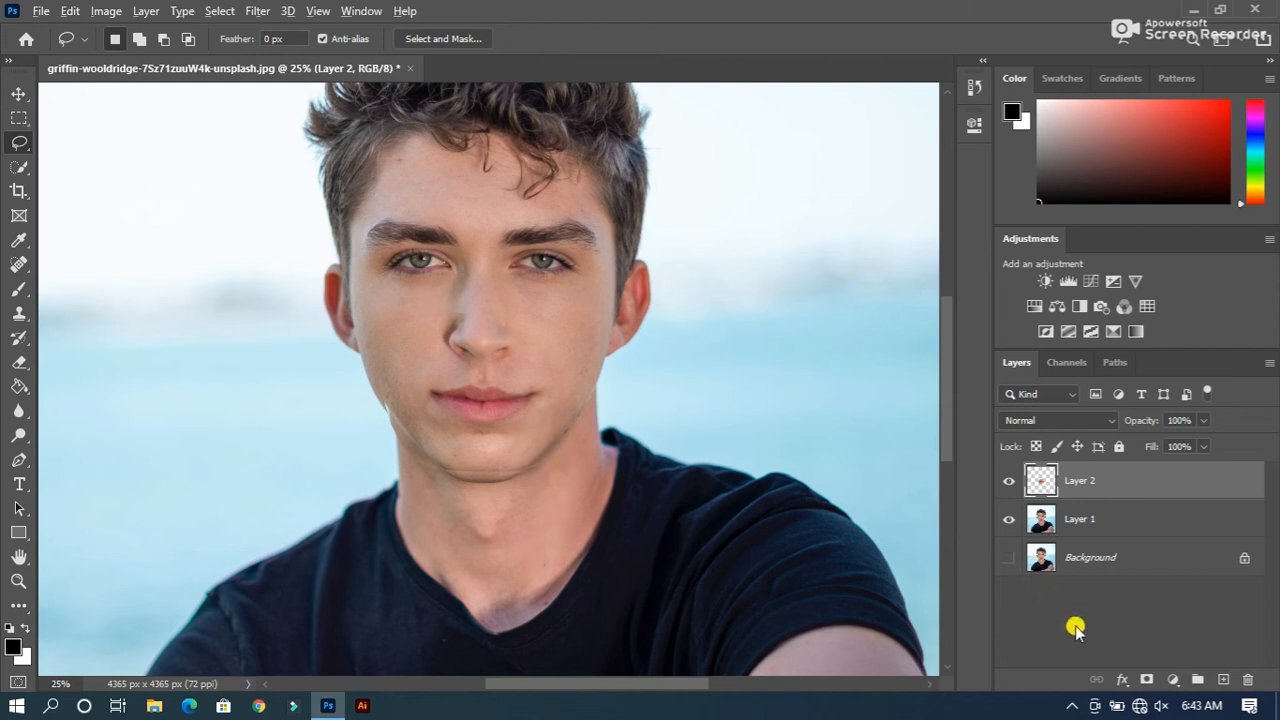
Hide Layer 2 behind a black mask and paint the smiling mouth back in with a white 183 px brush at 36% hardness
alt+click(1145, 681)
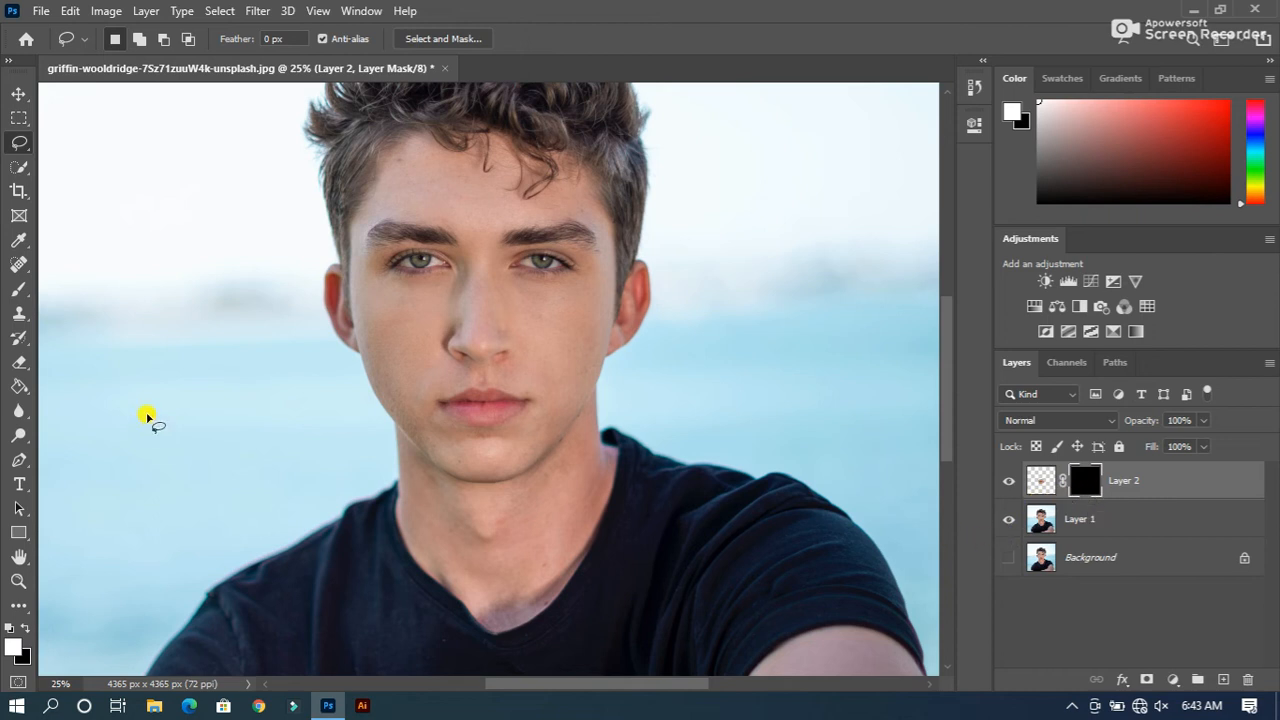
click(19, 292)
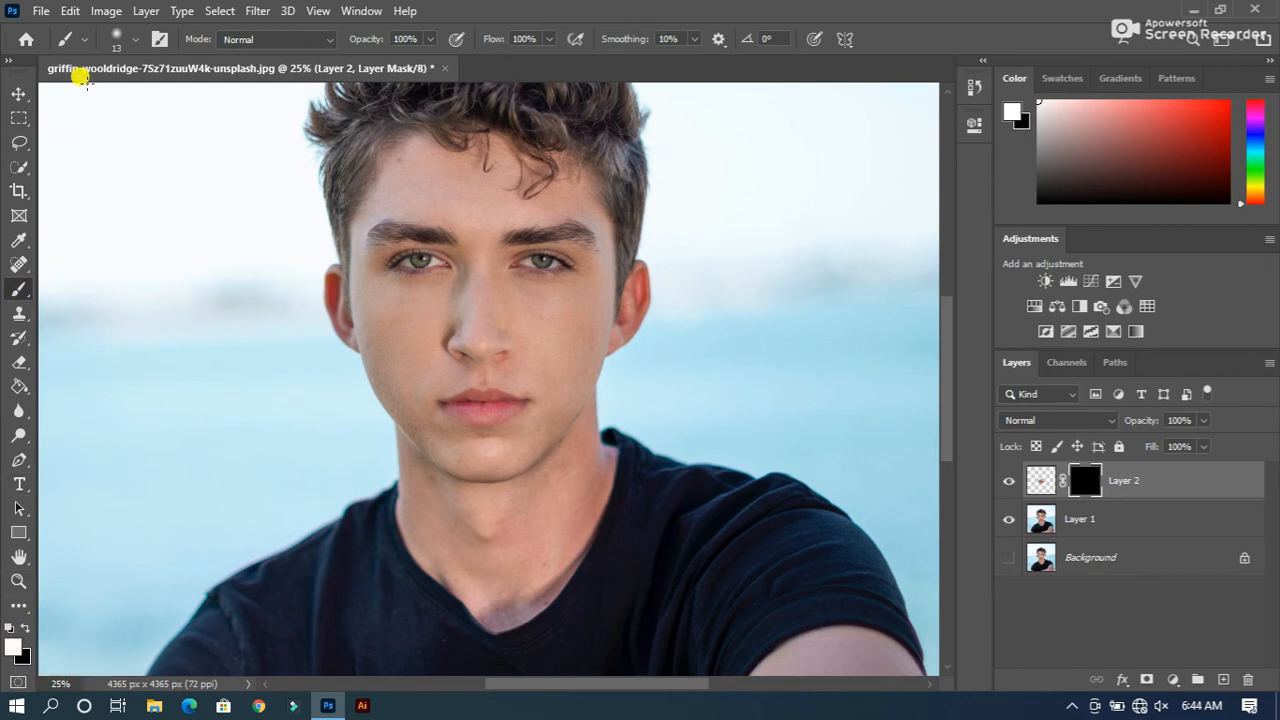
click(136, 40)
drag(113, 97, 189, 97)
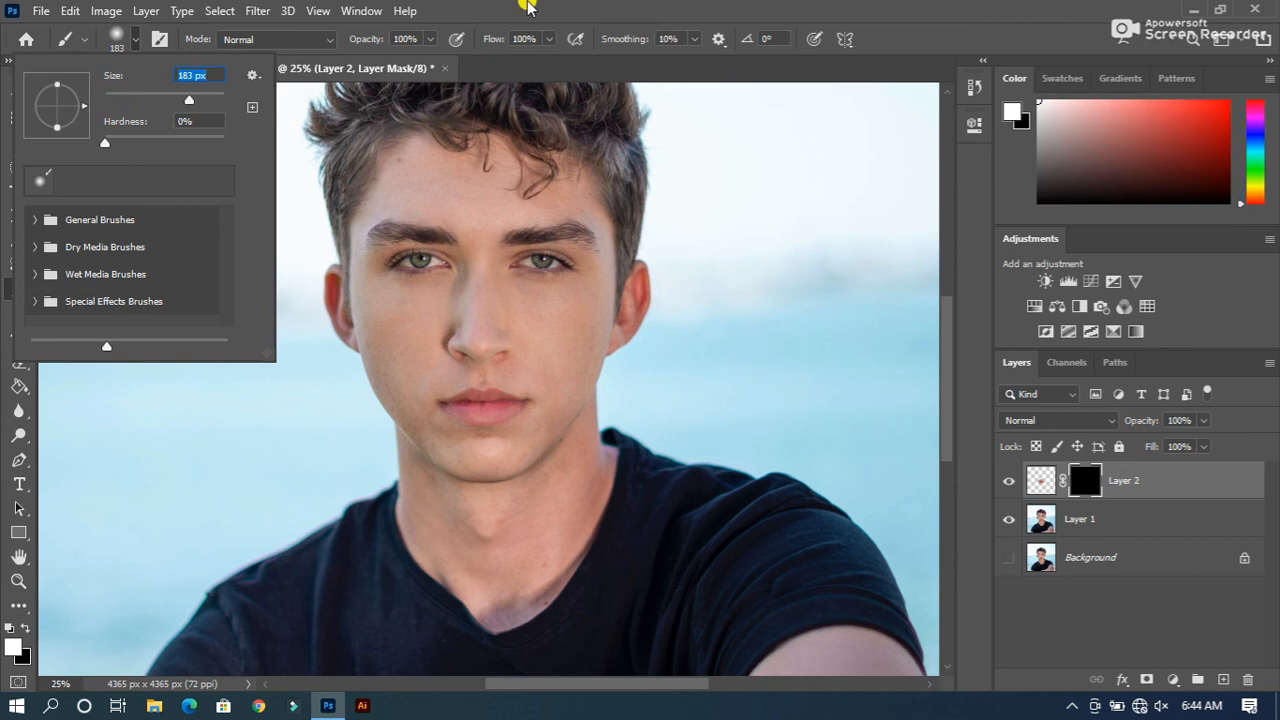
drag(105, 143, 148, 143)
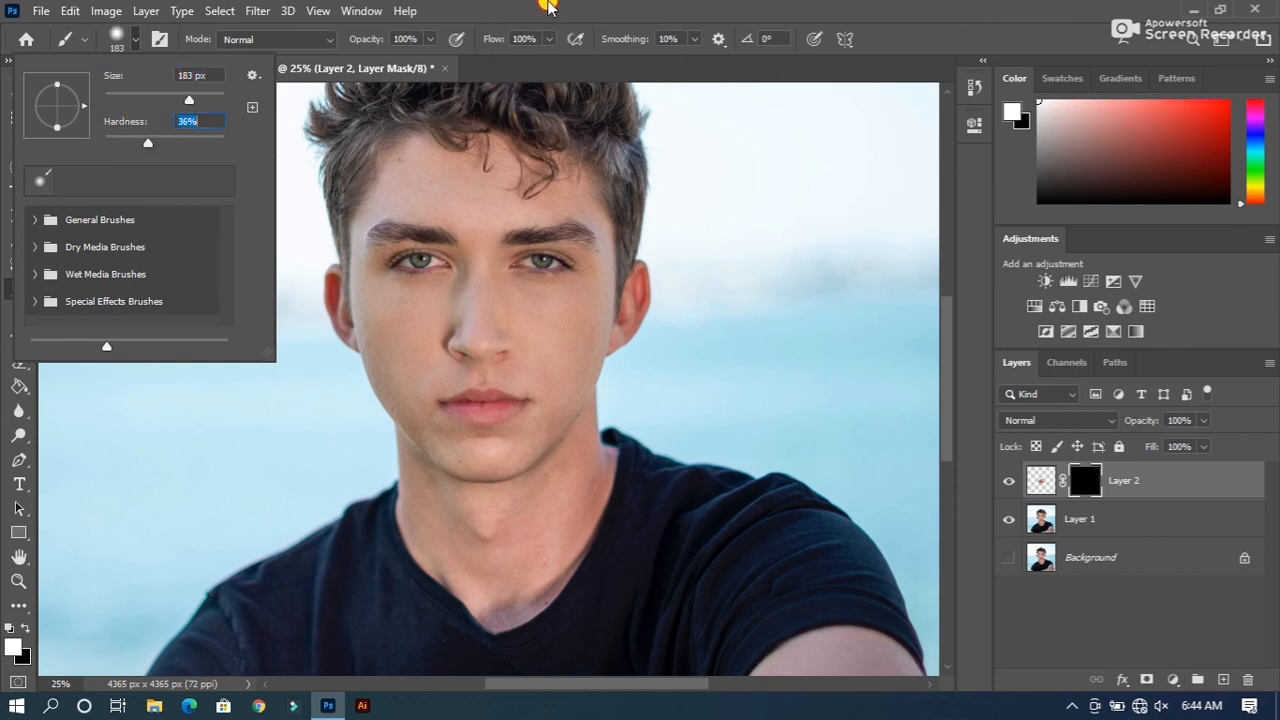
click(548, 6)
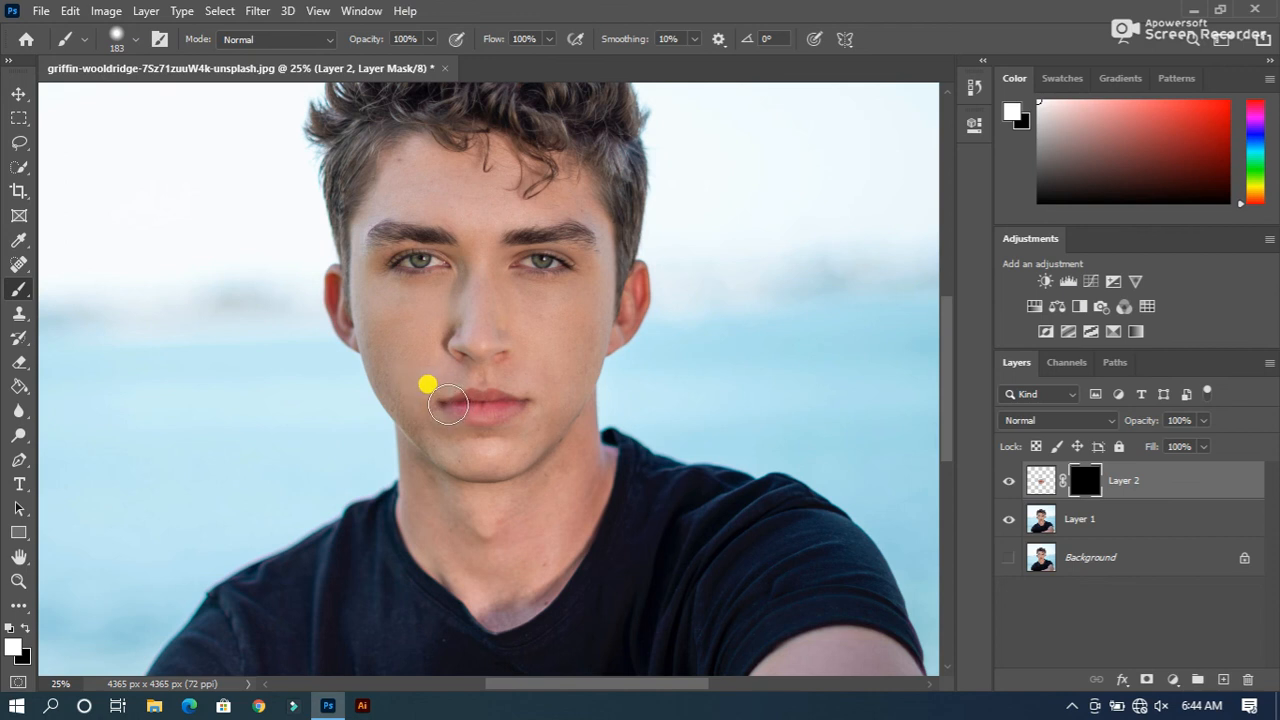
drag(441, 399, 546, 381)
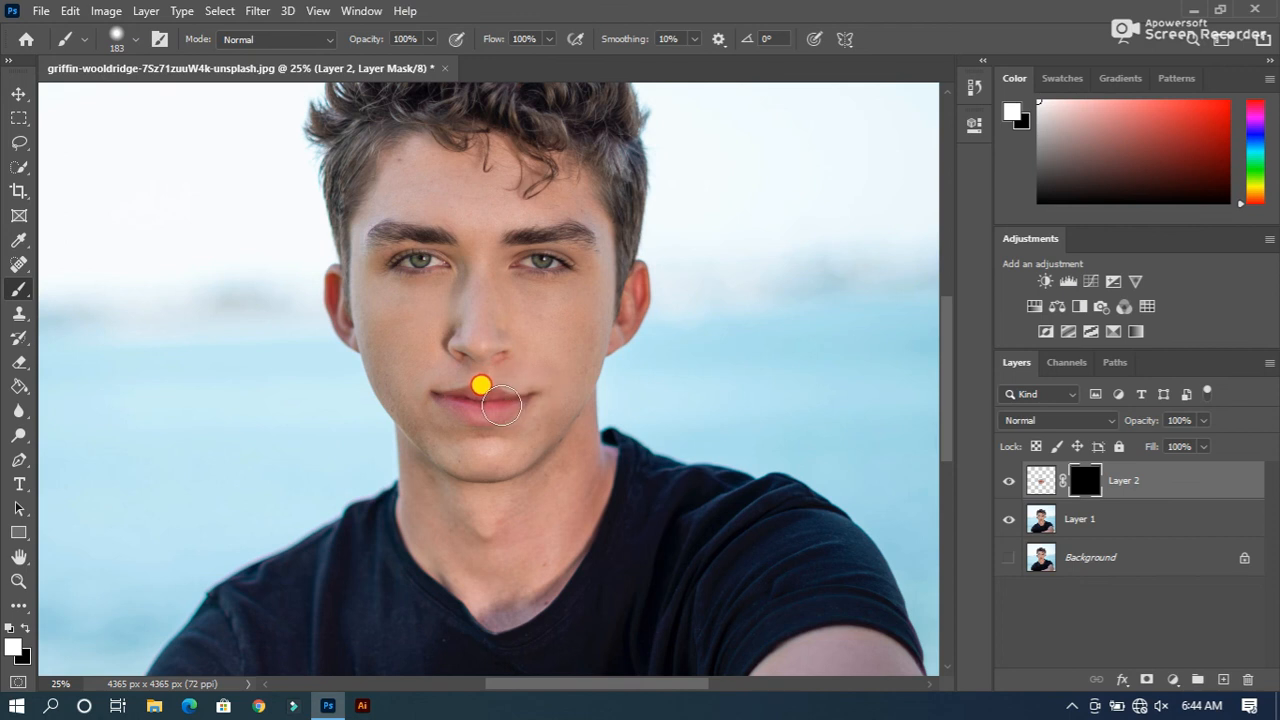
key(ctrl+2)
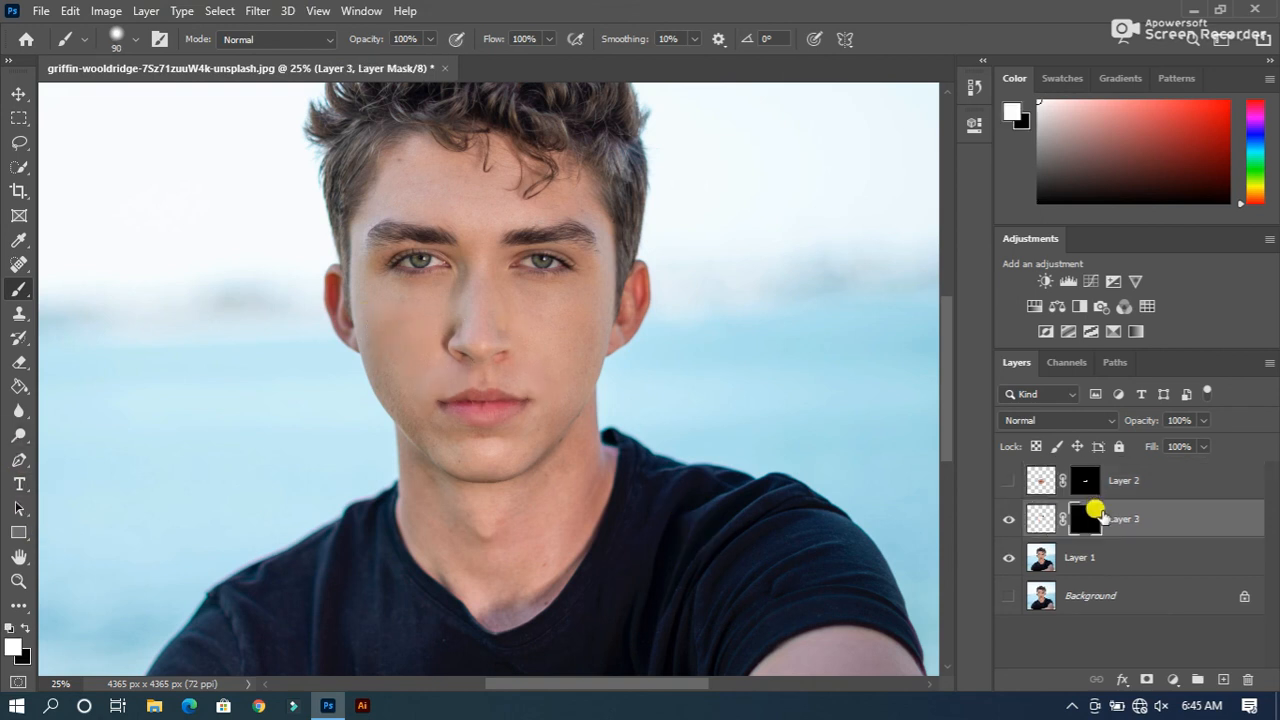
Make Layer 2 with the masked smile visible again
click(1007, 481)
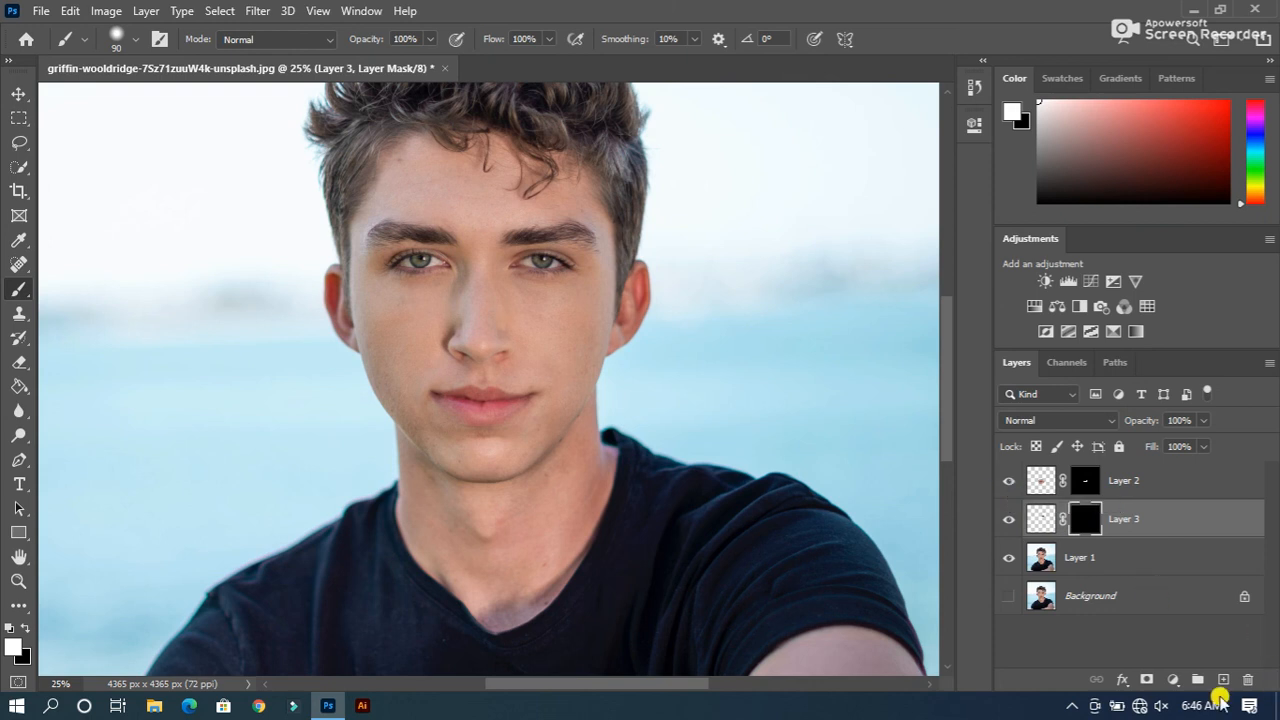
click(1072, 705)
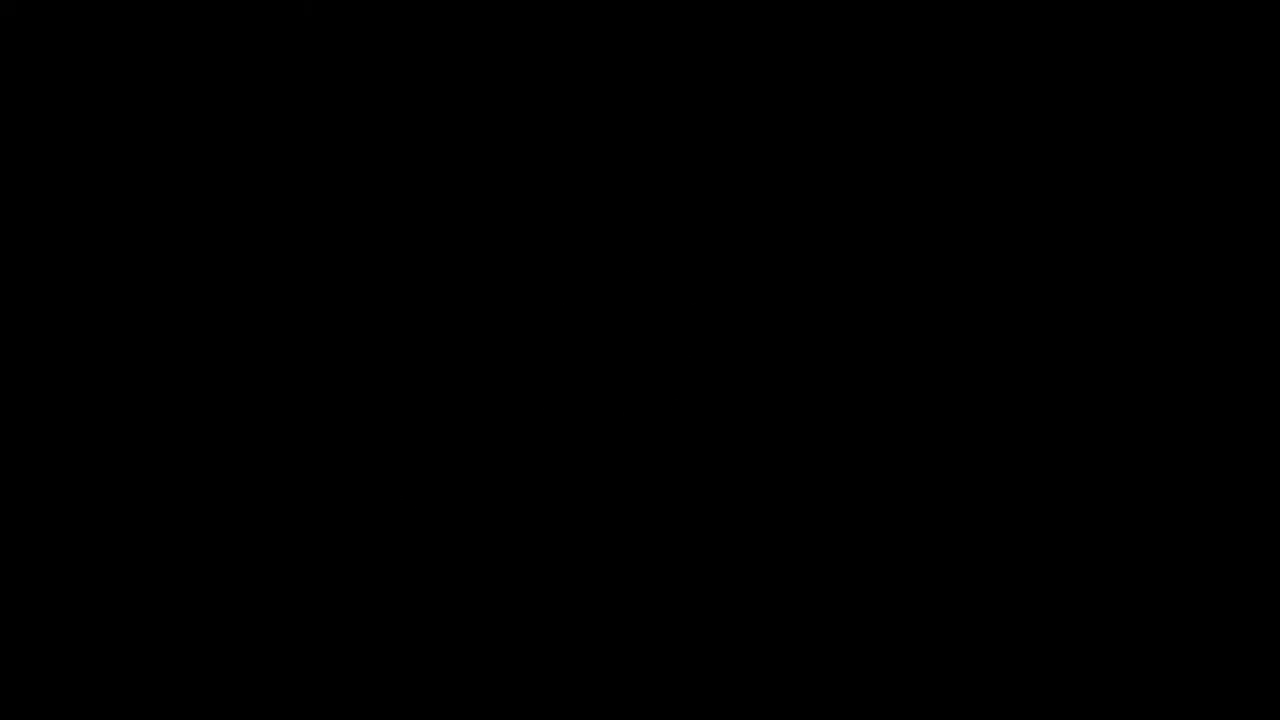